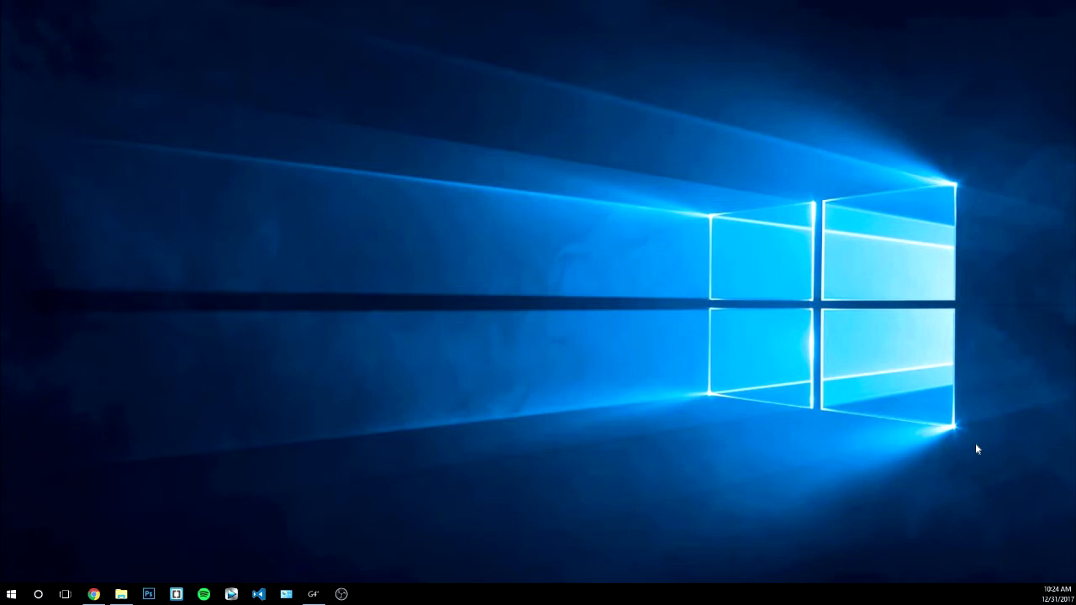
drag(975, 444, 0, 99)
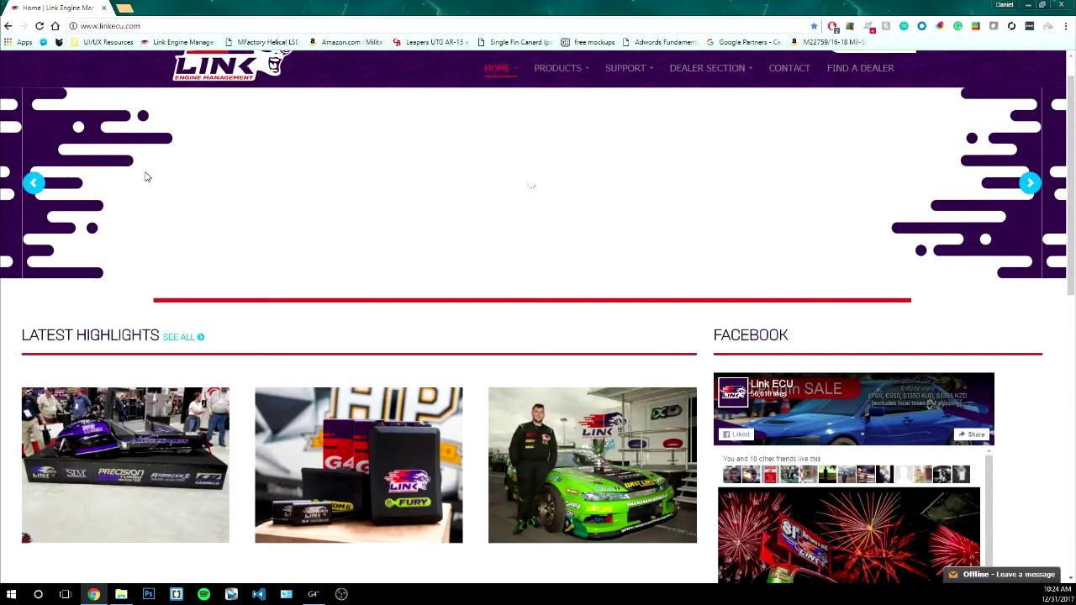
scroll(151, 168, down, 5)
scroll(159, 163, up, 6)
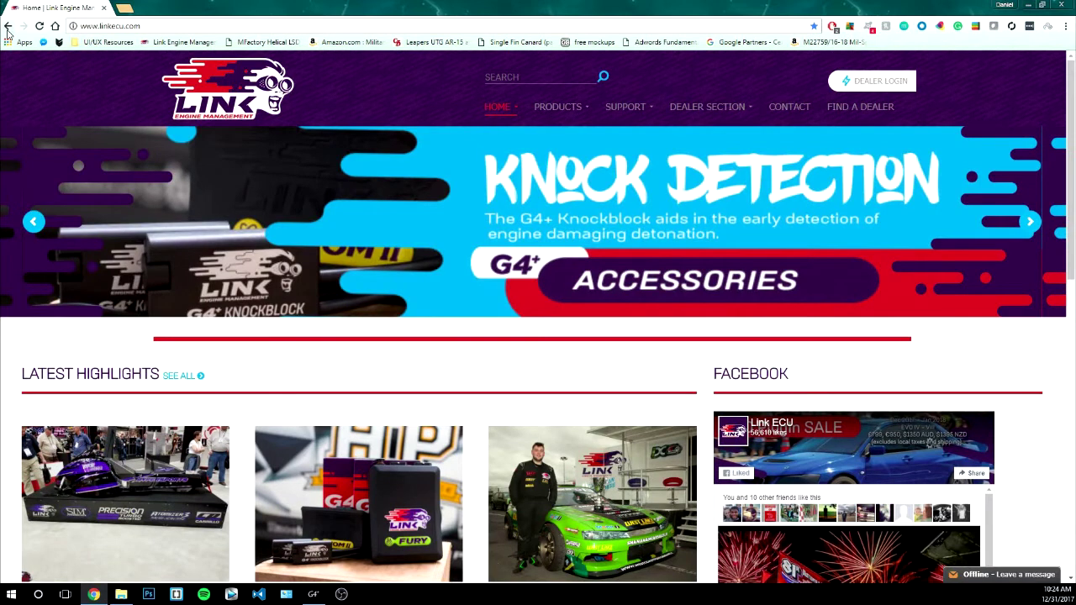
click(7, 26)
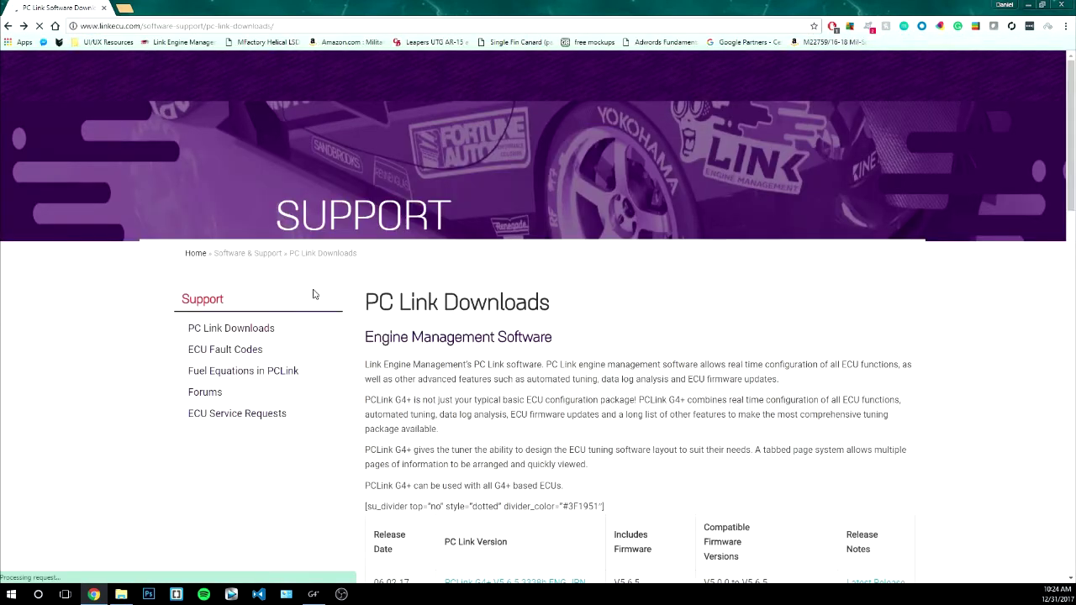
- Download the latest PCLink G4+ release, V5.6.5.3338b ENG-JPN, from the version table
scroll(1033, 151, down, 2)
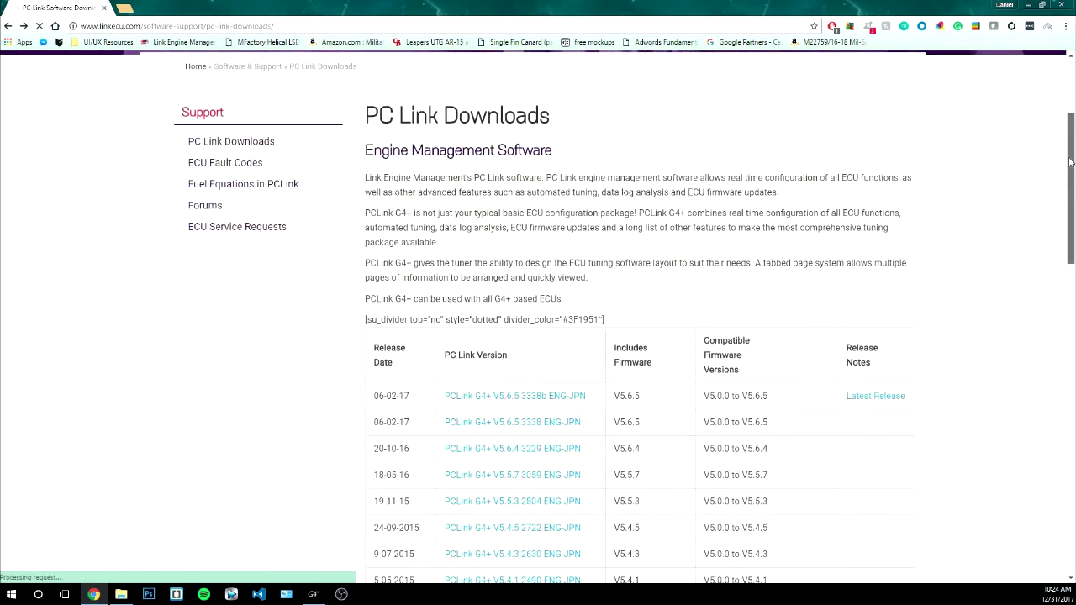
drag(1070, 170, 1071, 163)
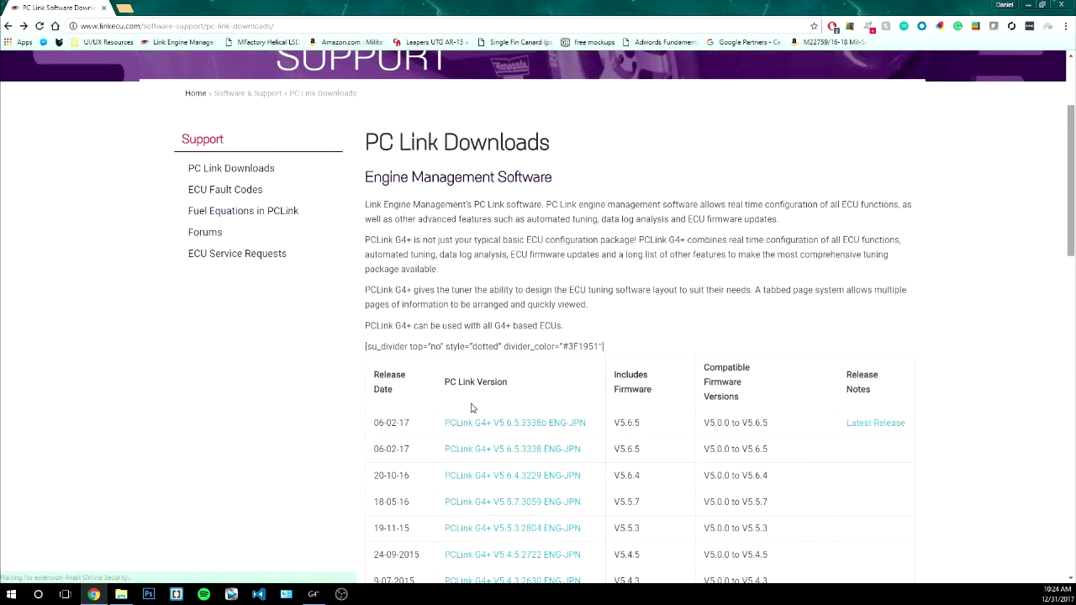
scroll(412, 377, down, 1)
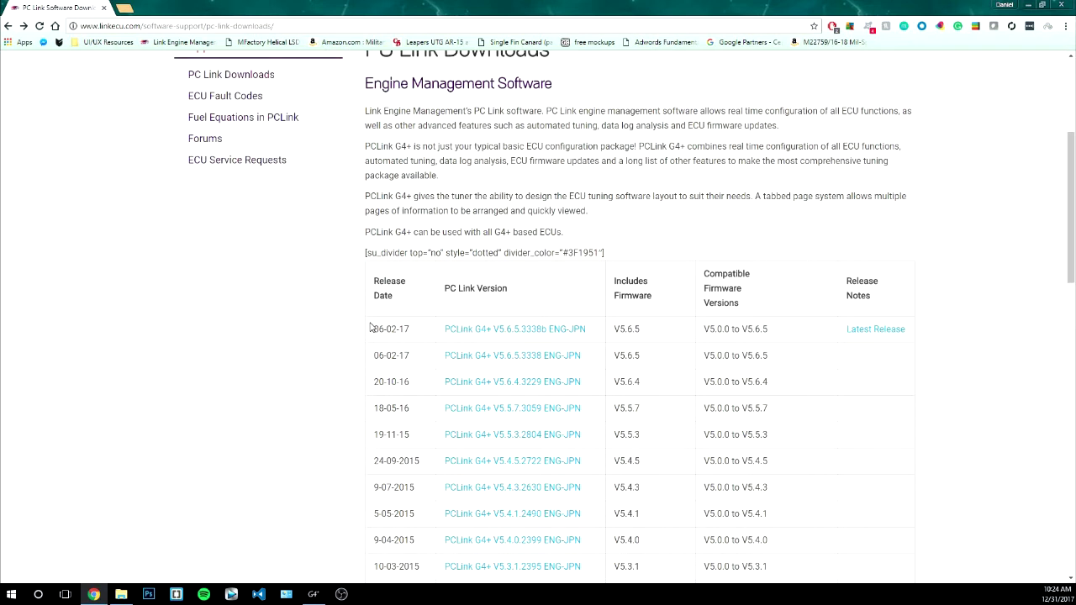
click(479, 330)
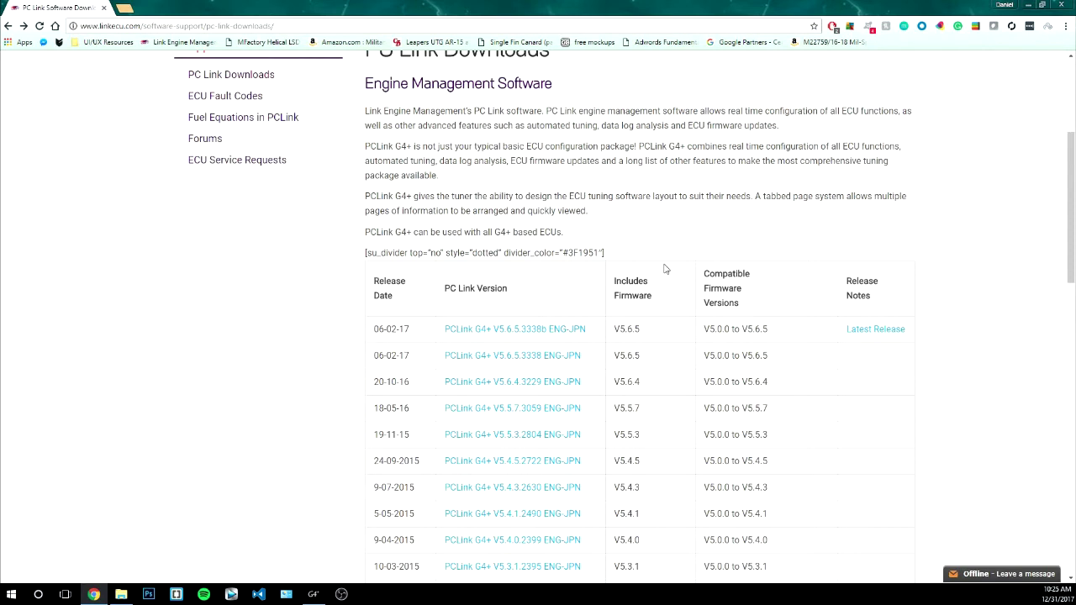
- Minimize Chrome and open the Toyota Celica ST185 G4+ Xtreme Plugin base map in PCLink
click(1028, 4)
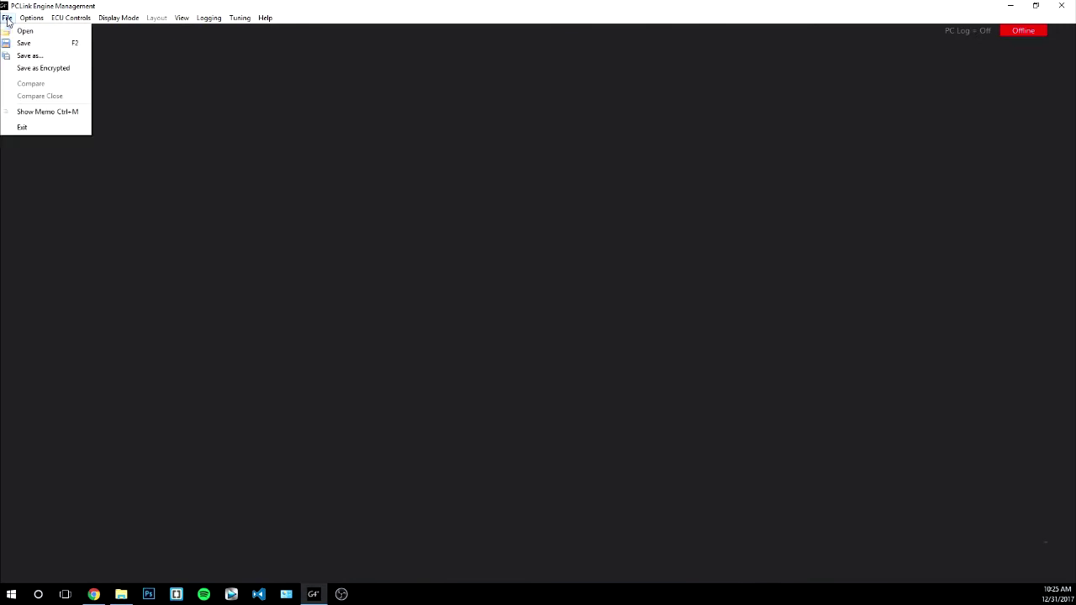
click(51, 31)
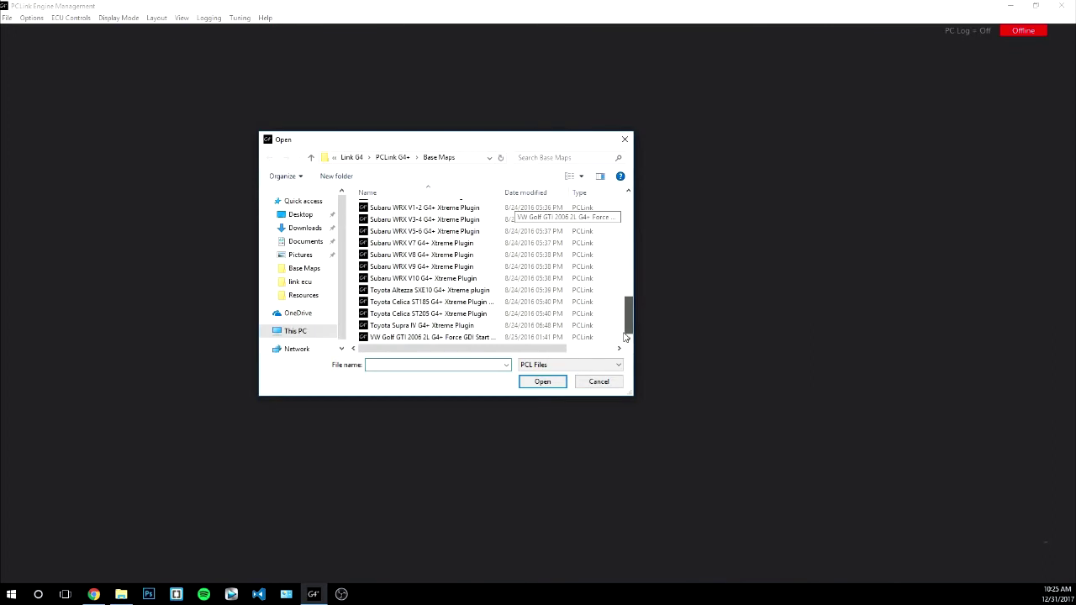
click(434, 304)
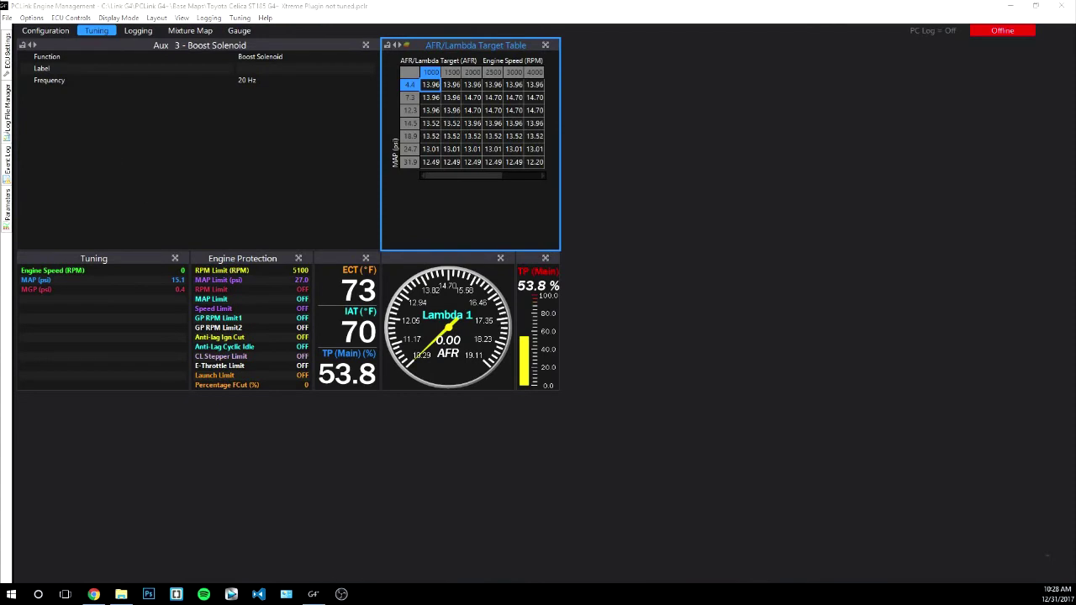
- Search the ECU Settings tree for 'map' to find the AN Volt 3 - MAP Sensor entry
click(81, 19)
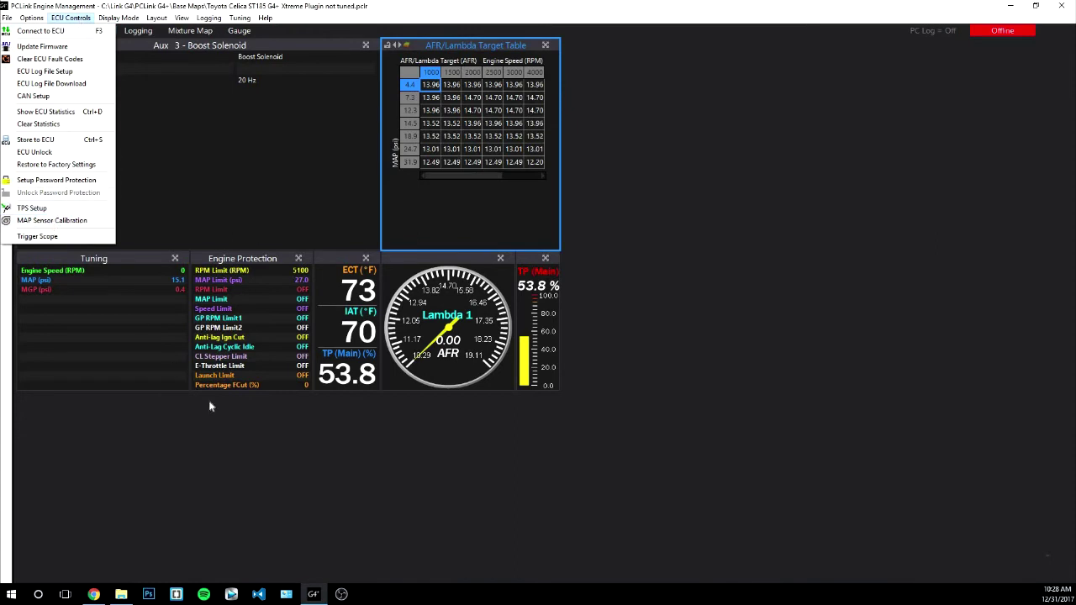
click(250, 444)
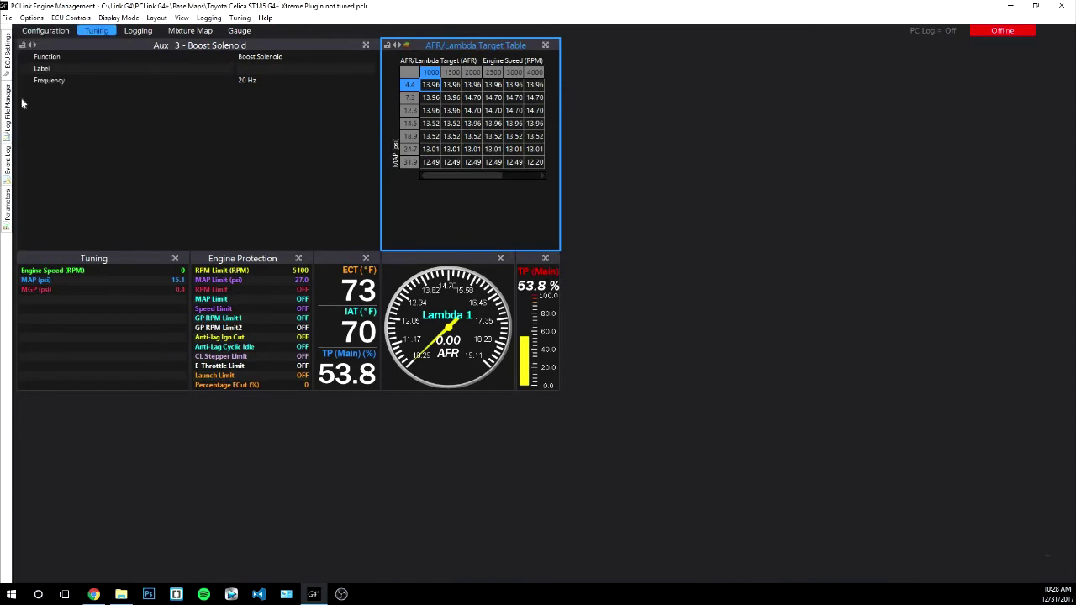
click(8, 54)
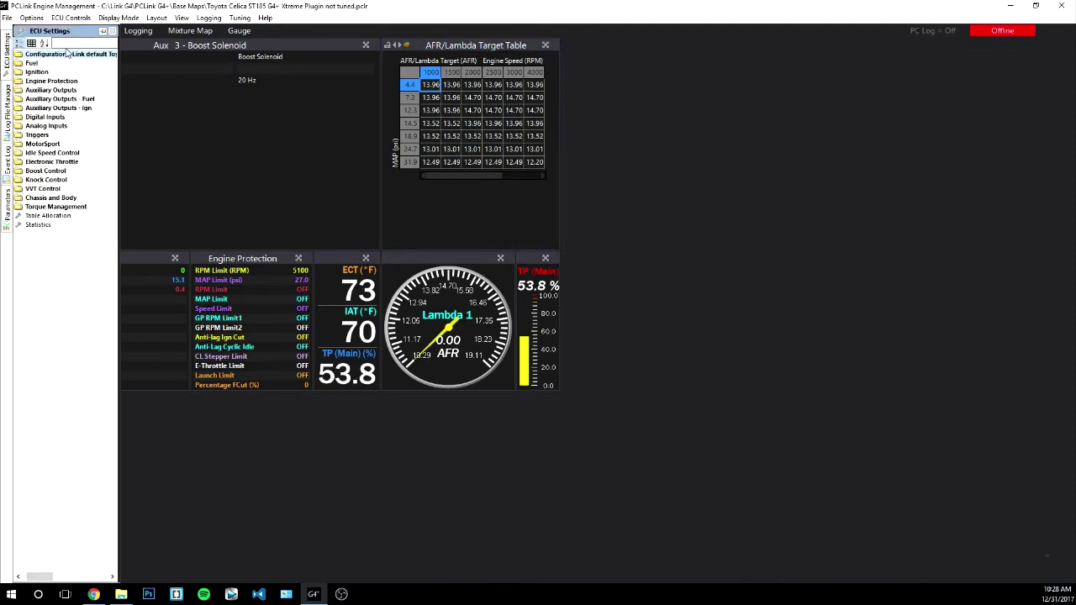
text(m)
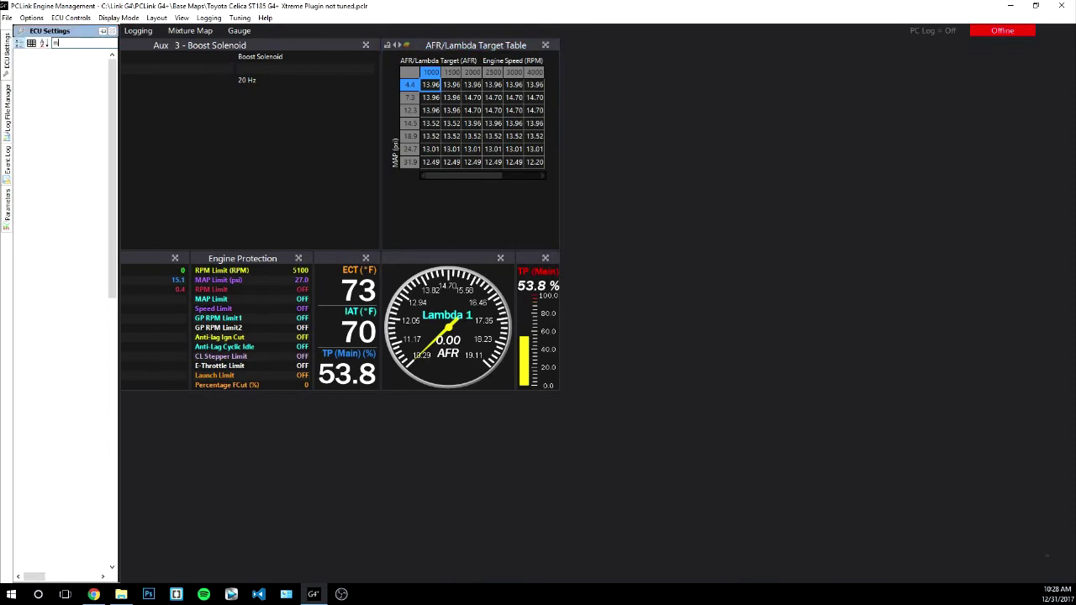
text(ap)
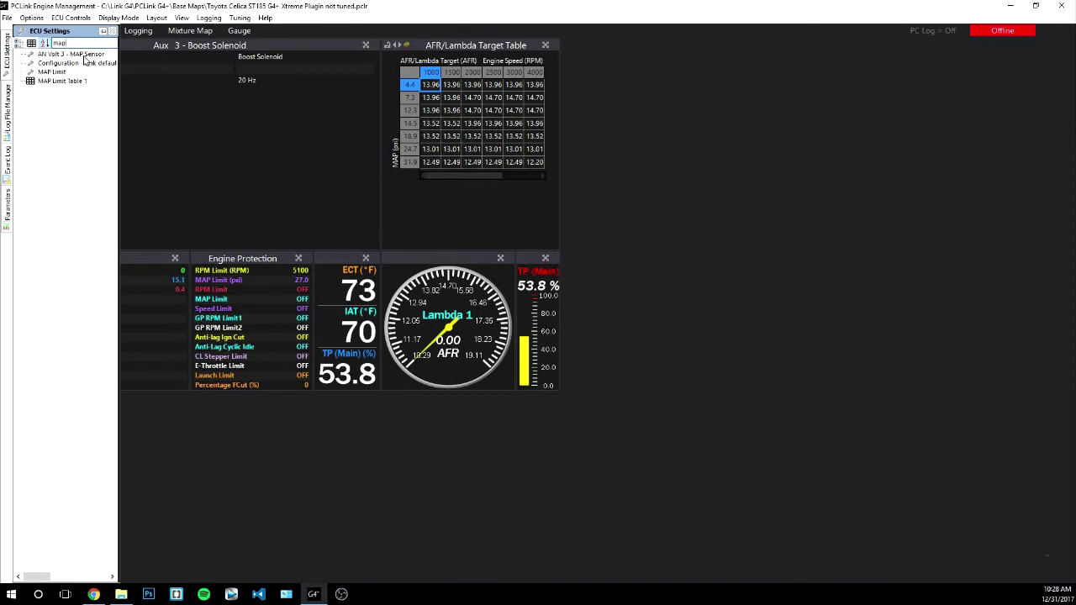
- Set the AN Volt 3 Map Sensor Type from Toyota ST185 to 4 Bar and accept the calibration warning
double_click(84, 55)
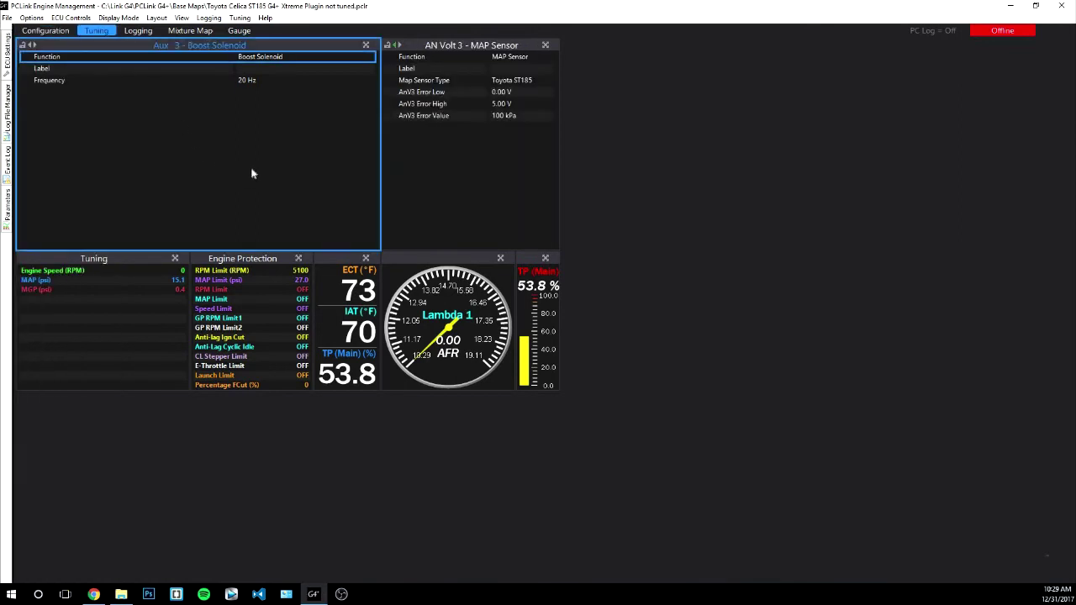
click(450, 44)
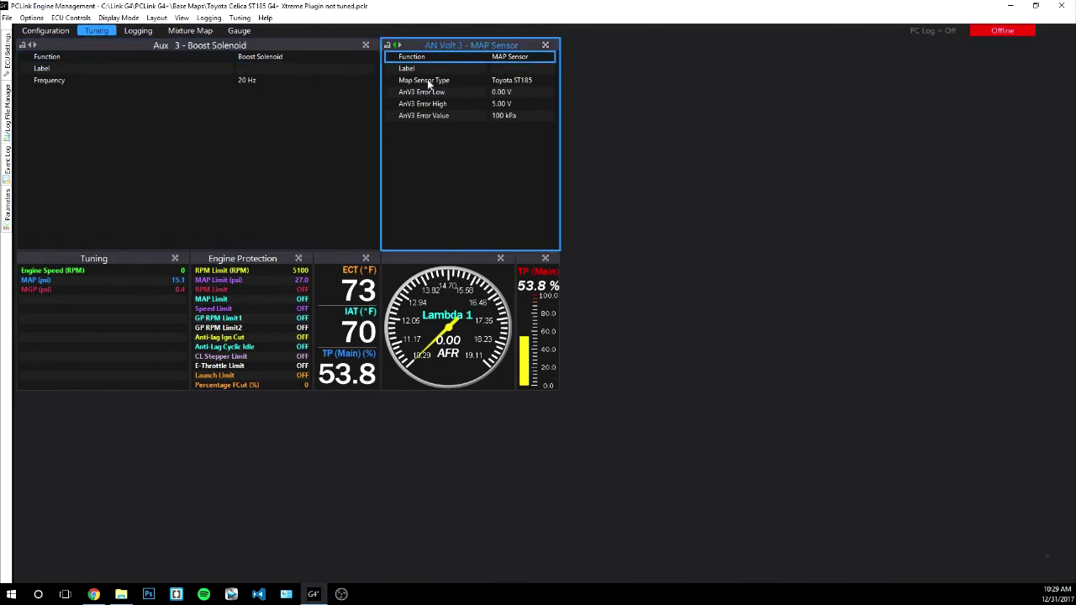
click(522, 80)
double_click(522, 81)
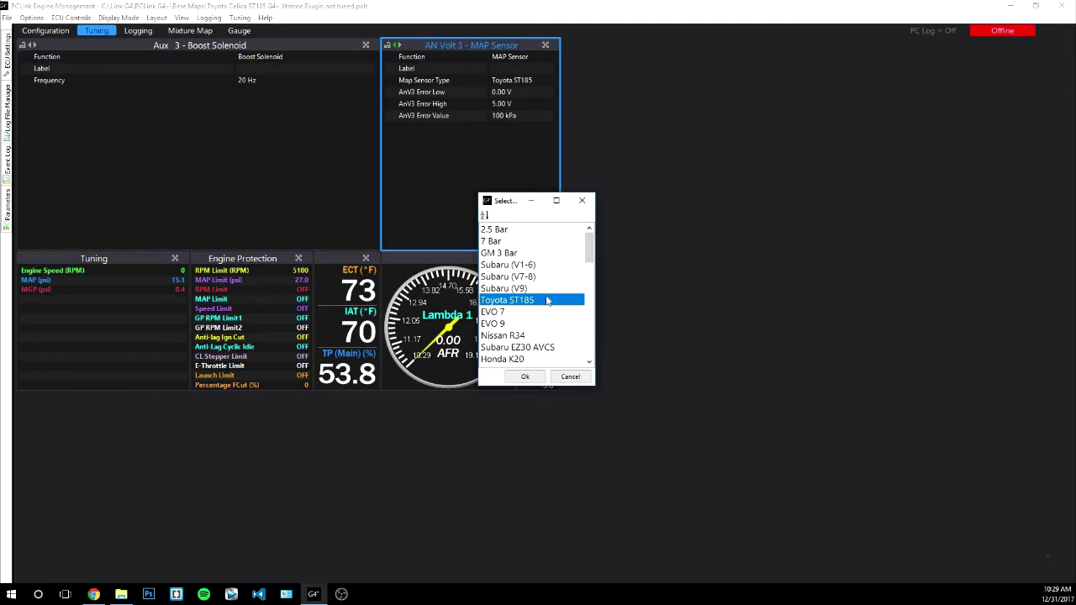
drag(591, 249, 590, 295)
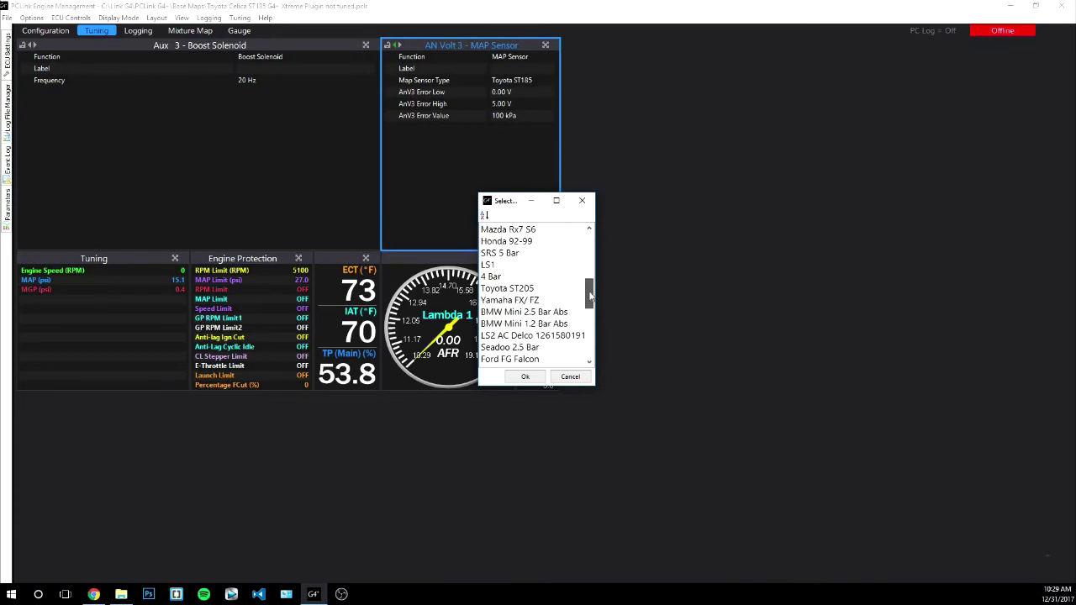
click(494, 277)
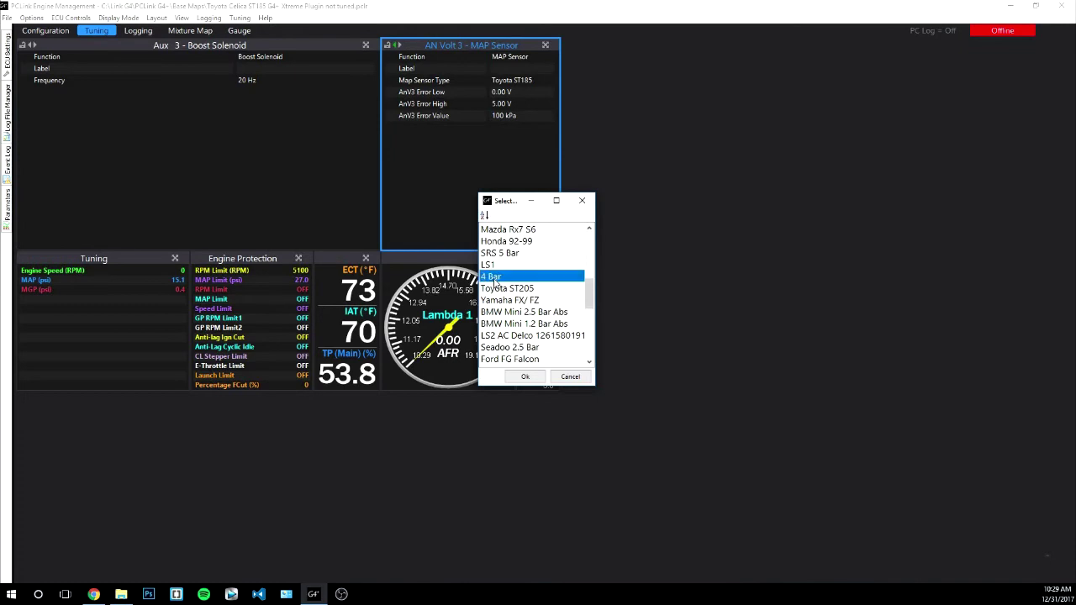
click(524, 377)
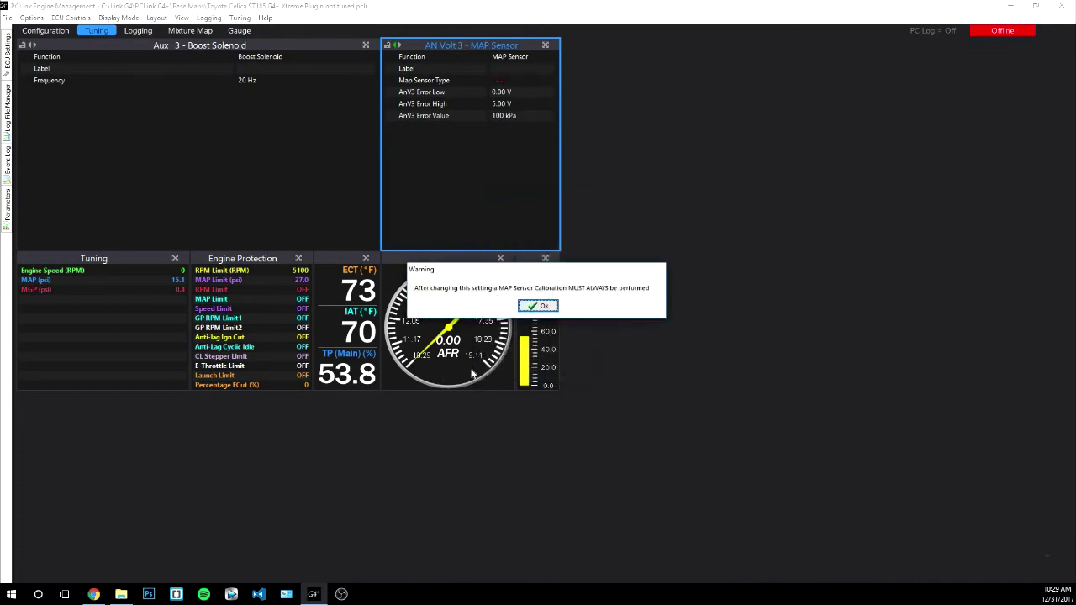
click(538, 307)
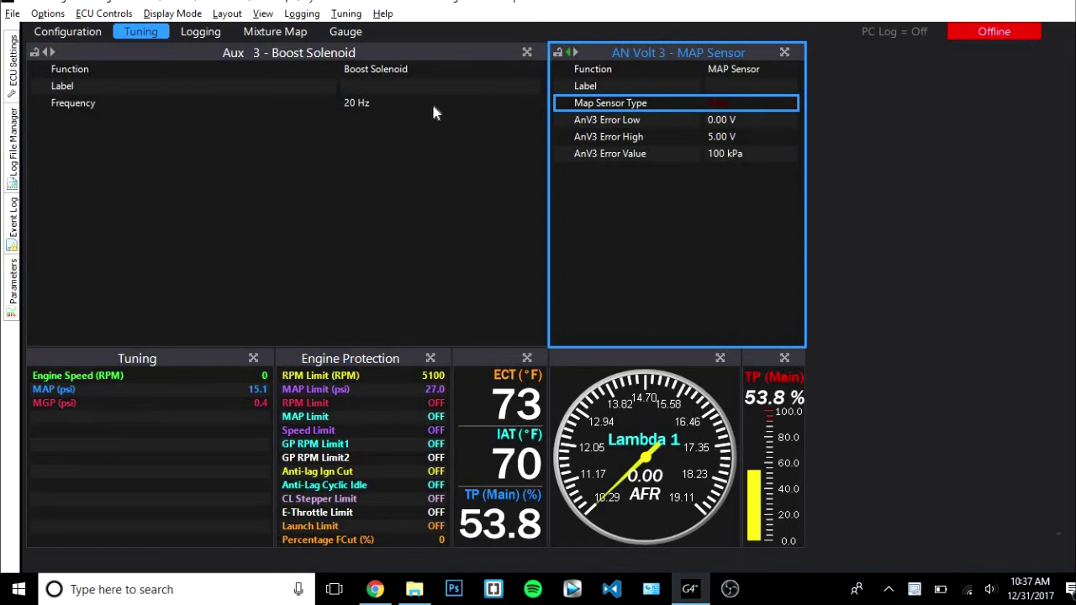
click(84, 40)
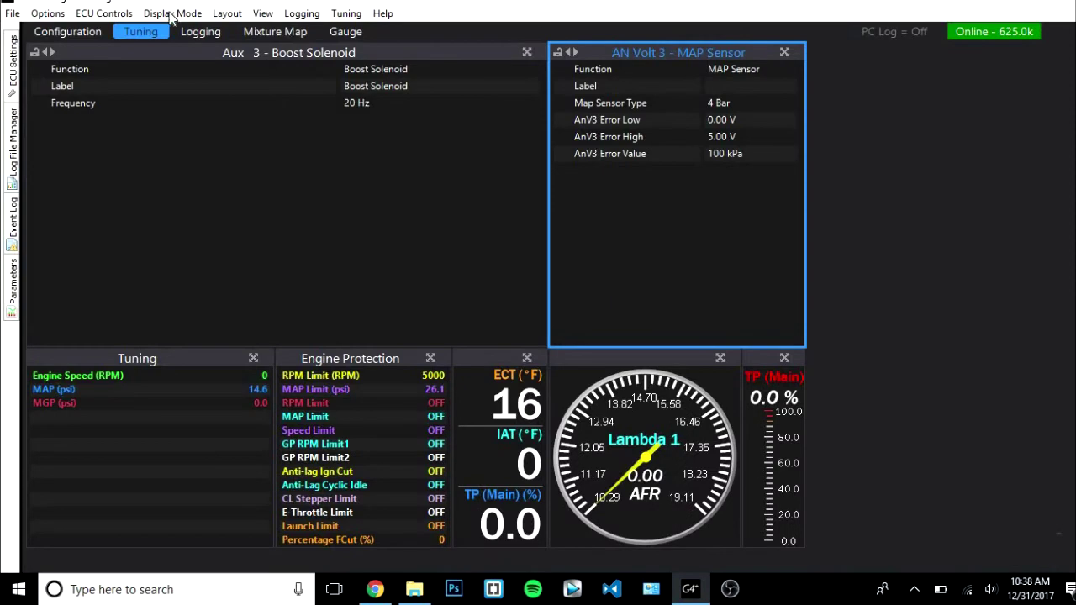
click(88, 14)
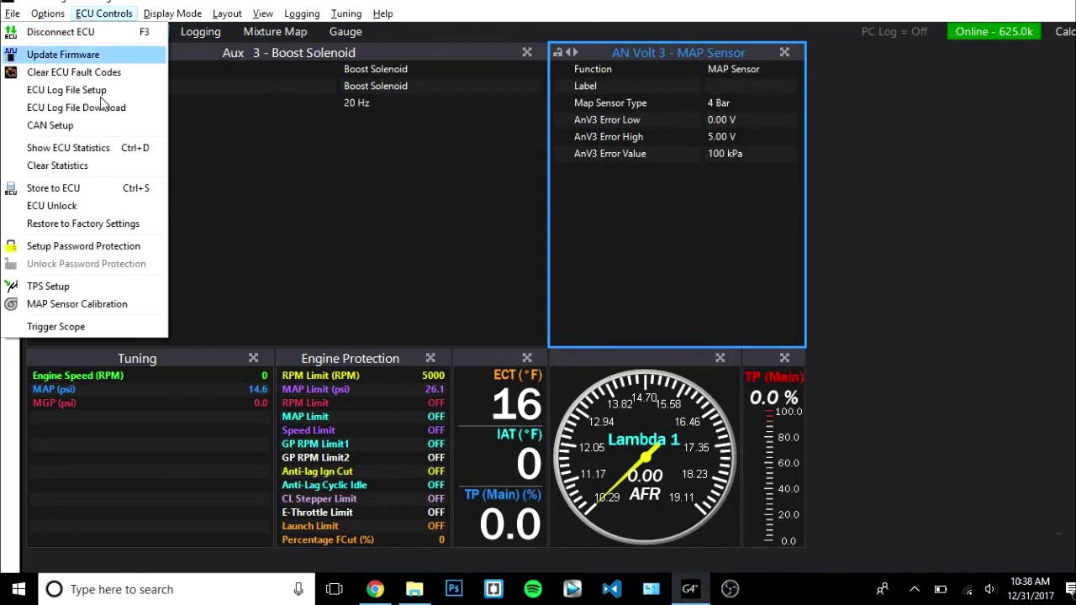
click(52, 206)
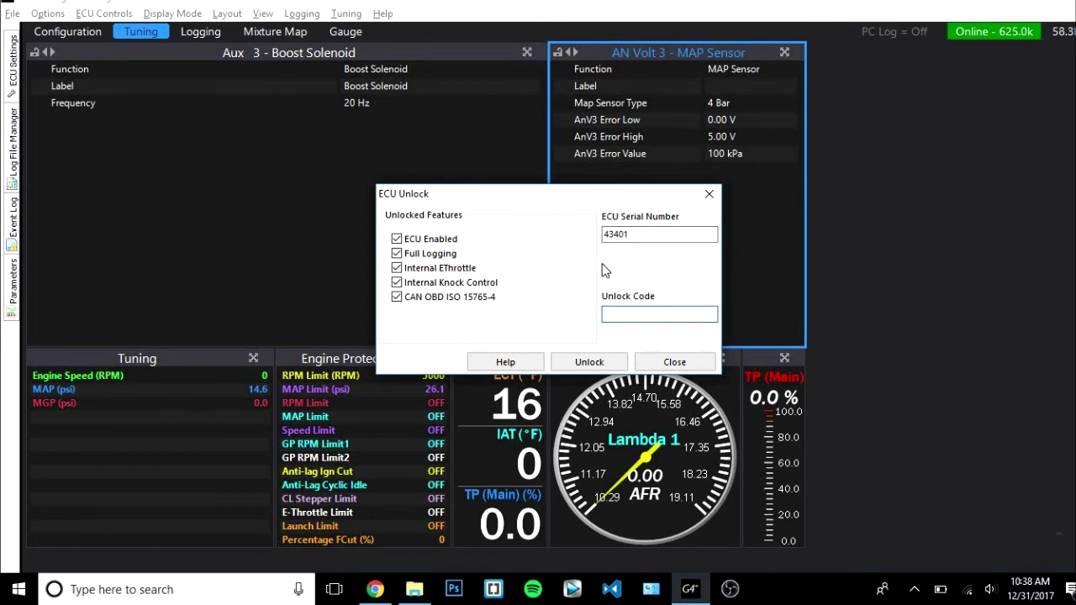
click(709, 196)
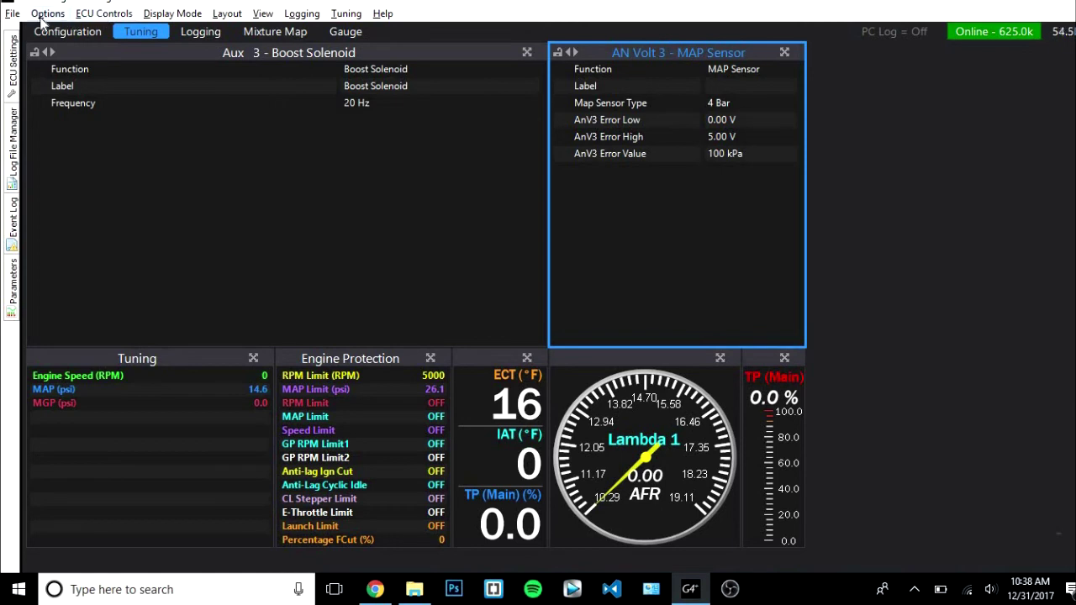
- Run TPS Setup, recording fully open then fully closed throttle so position reads 0.0%
click(100, 14)
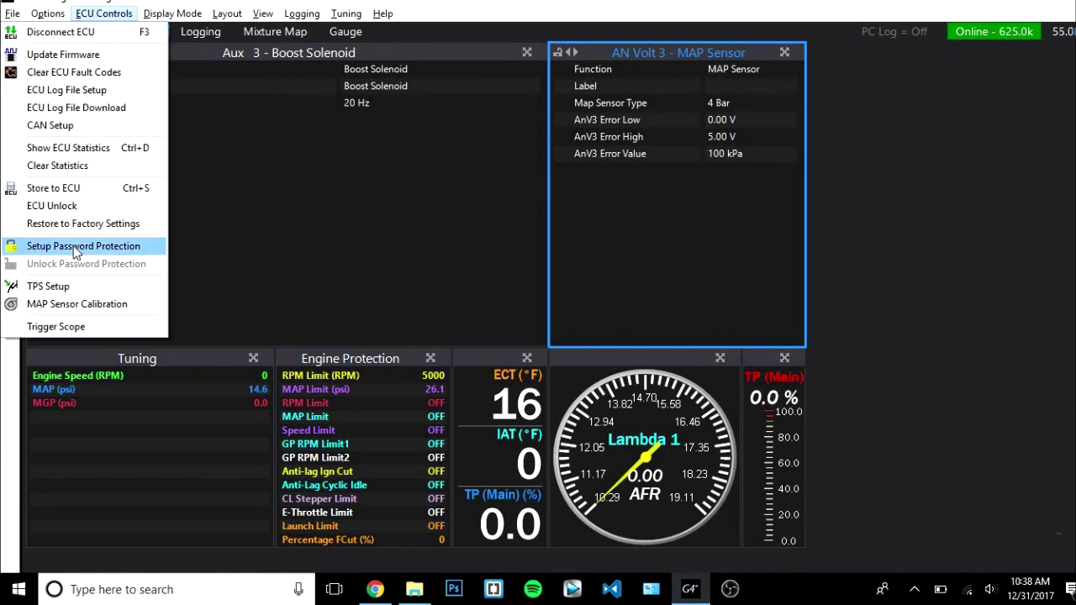
click(76, 286)
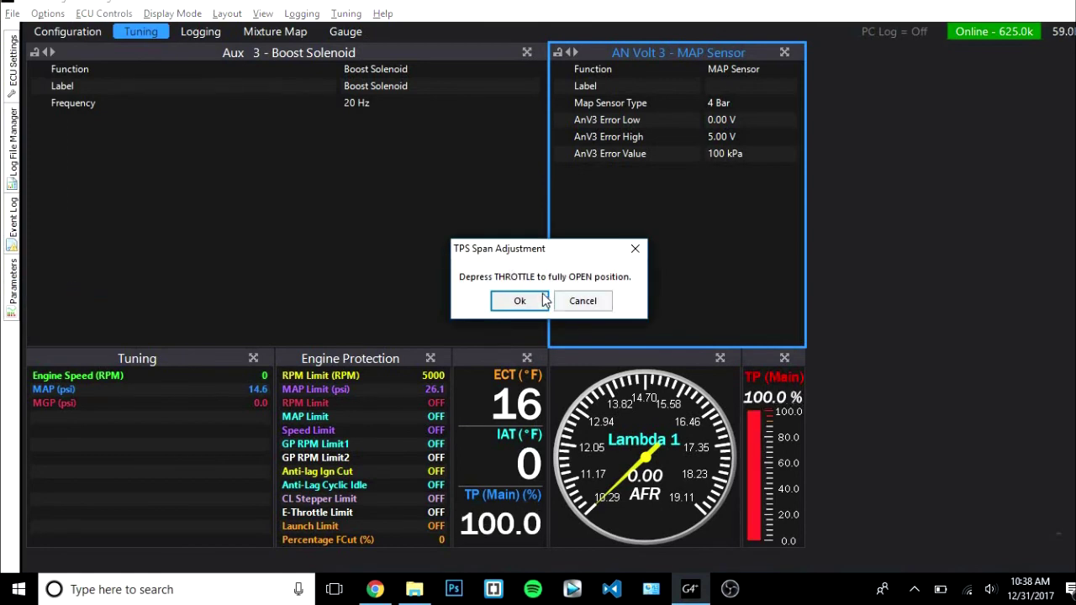
click(514, 300)
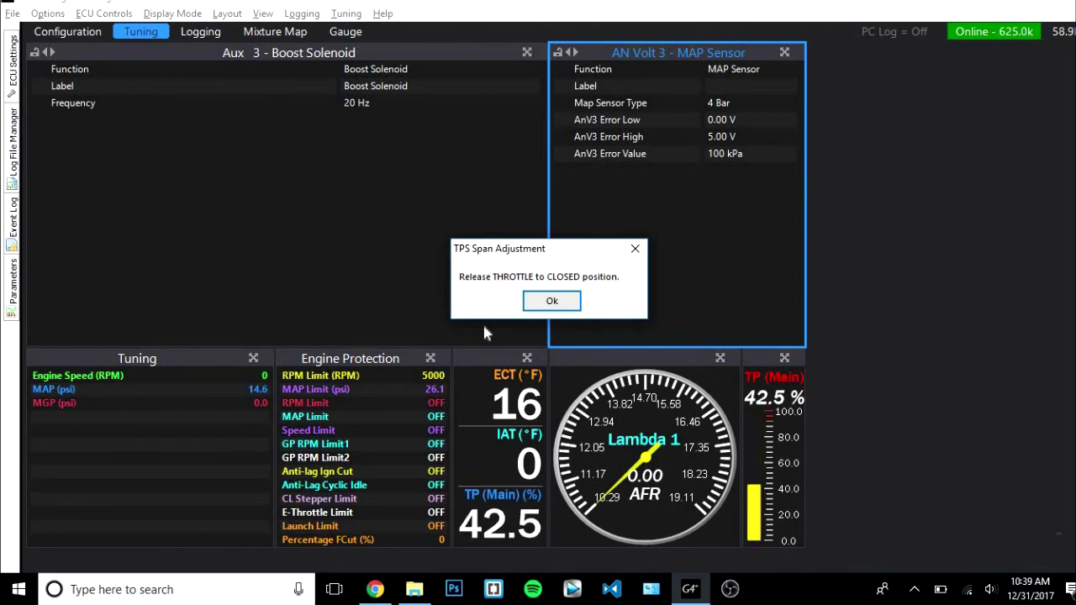
click(547, 303)
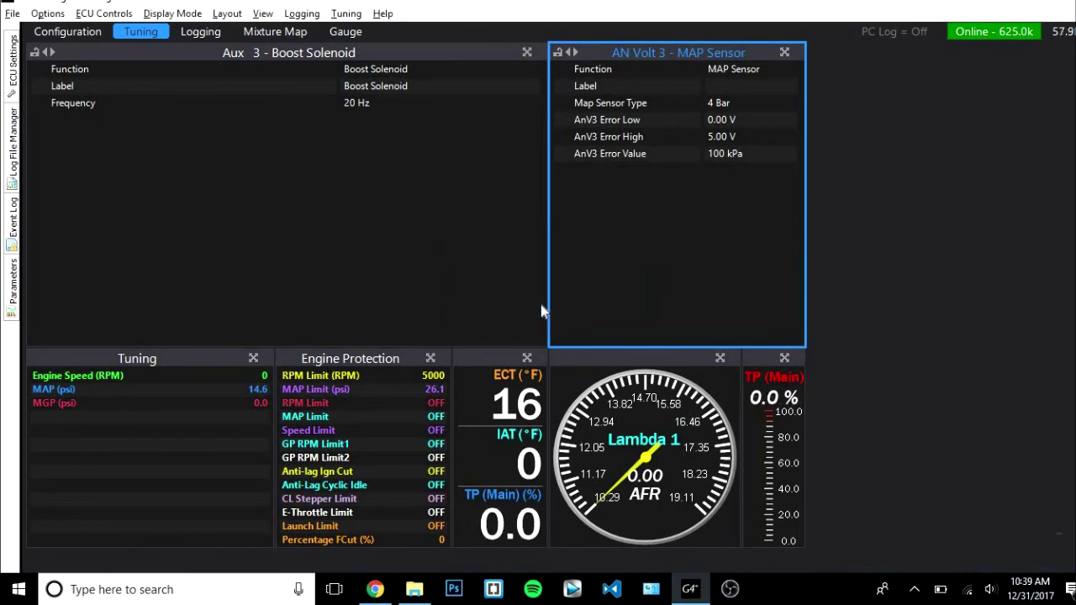
click(92, 14)
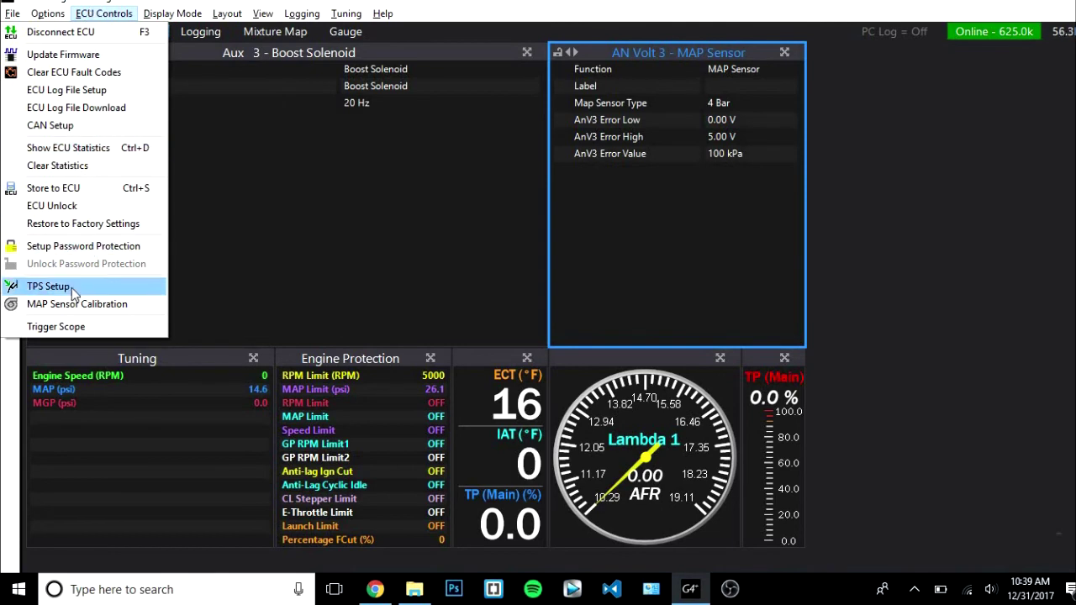
- Run and confirm the MAP Sensor Calibration, then dismiss its success message
click(51, 305)
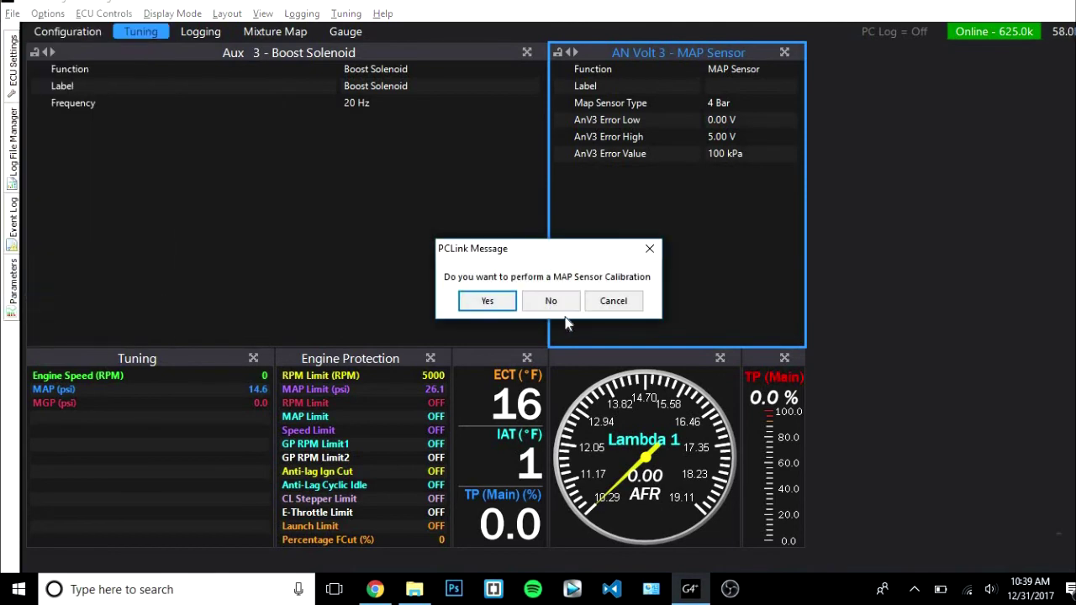
click(494, 302)
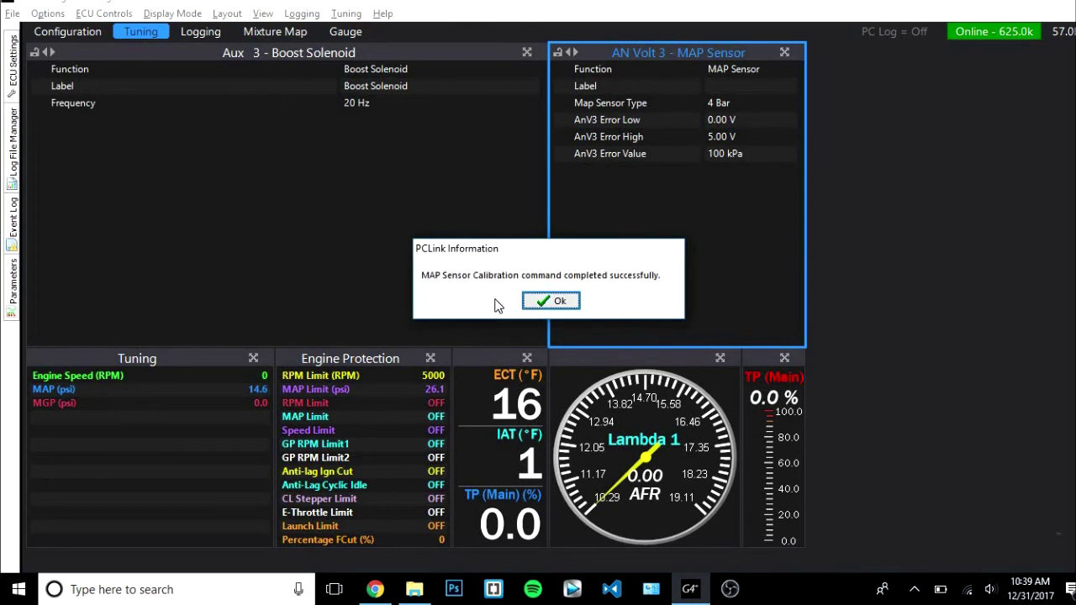
click(554, 303)
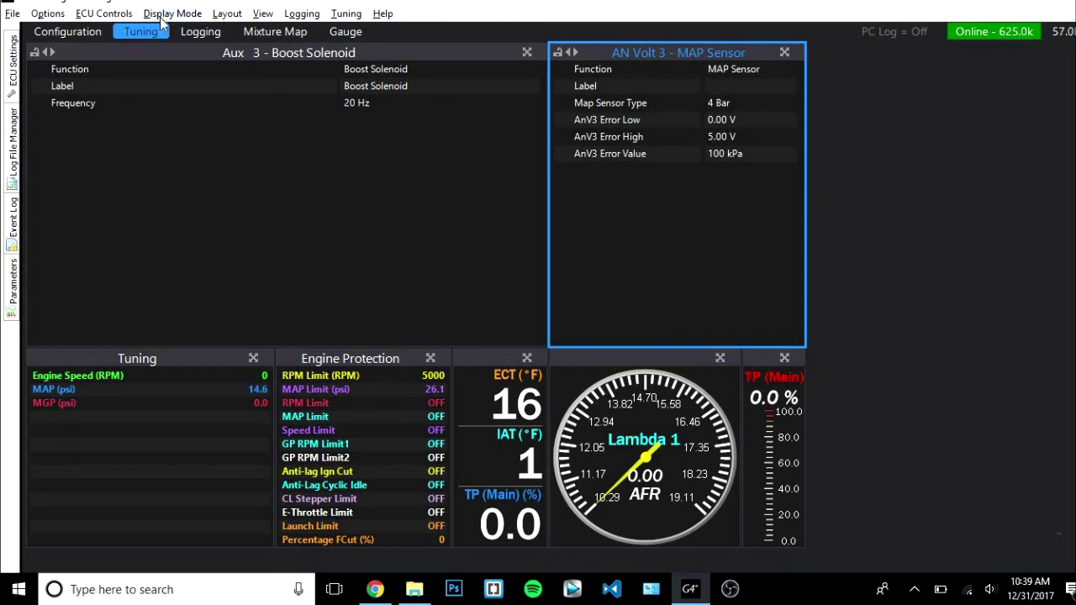
click(12, 24)
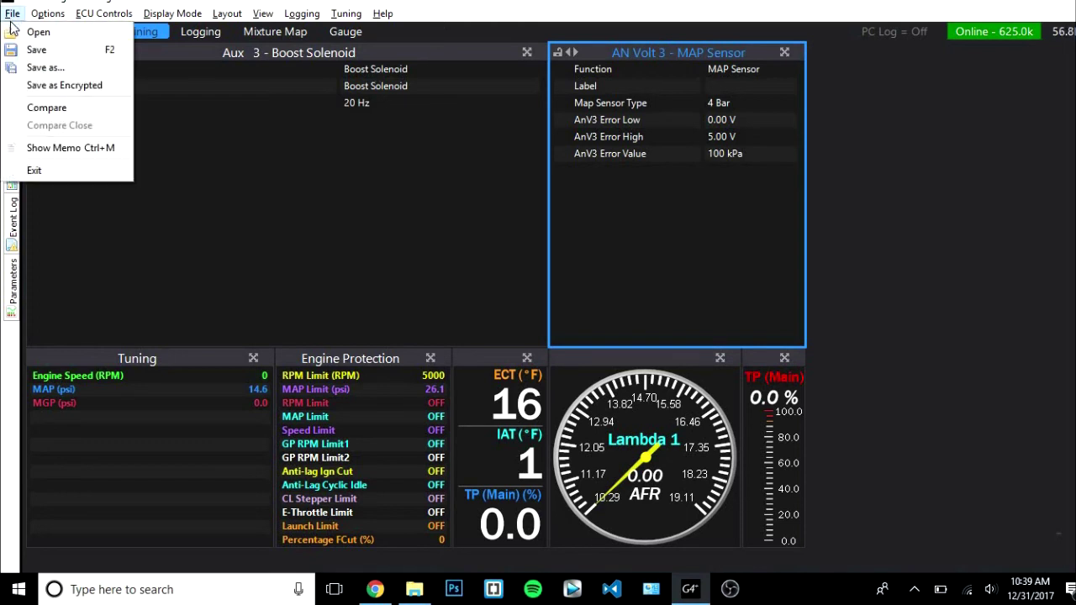
click(42, 68)
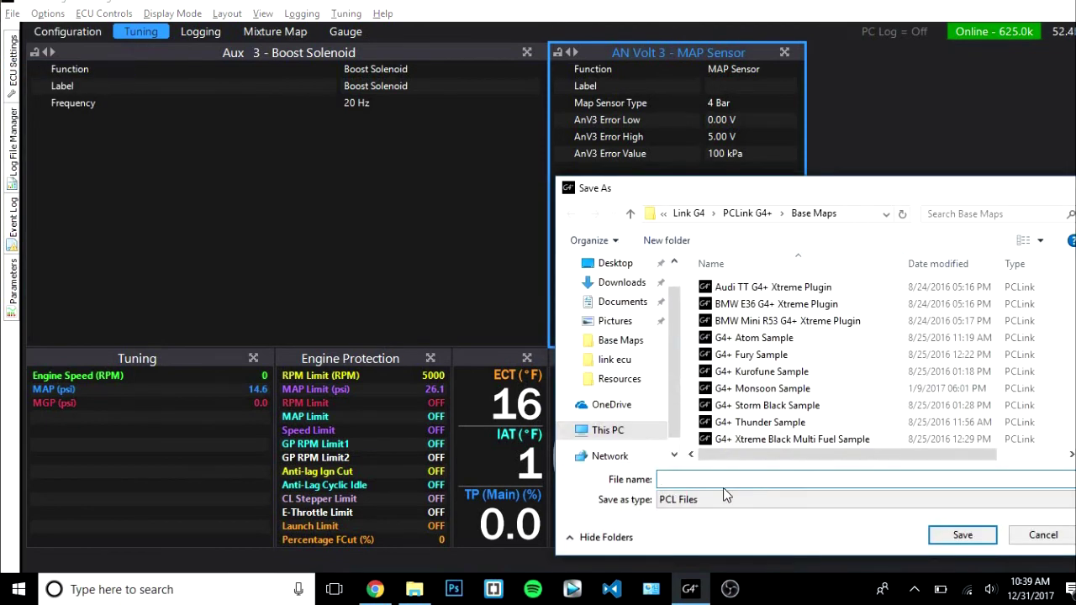
text(mr)
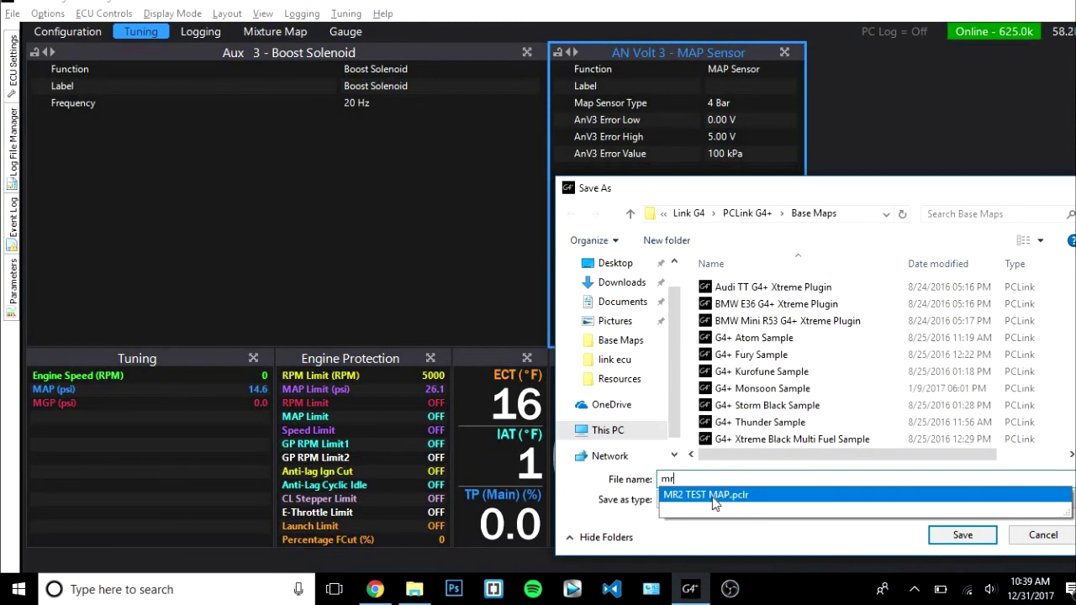
click(714, 496)
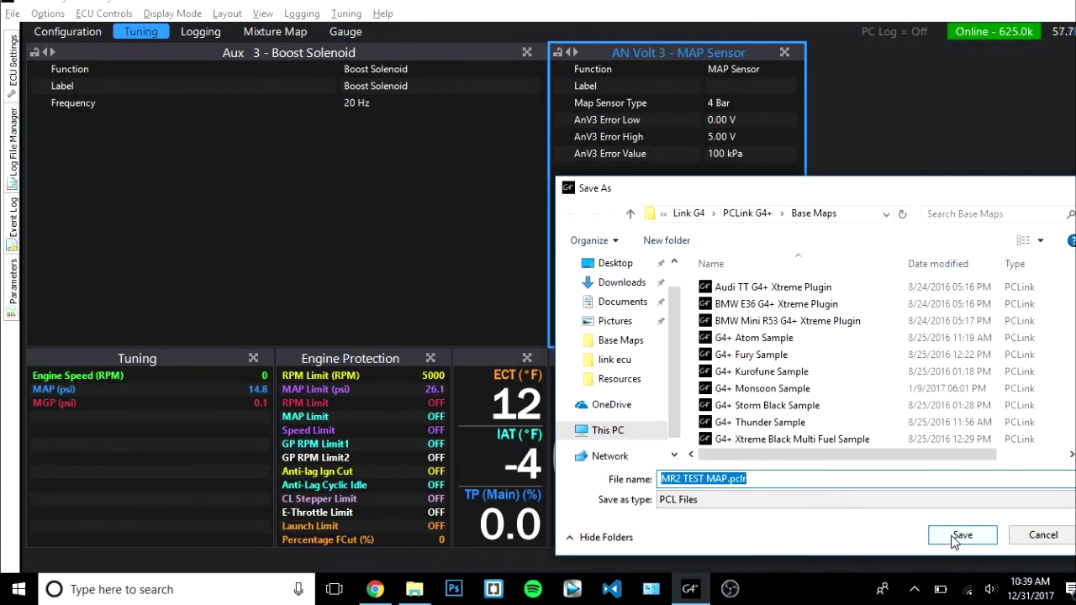
click(967, 537)
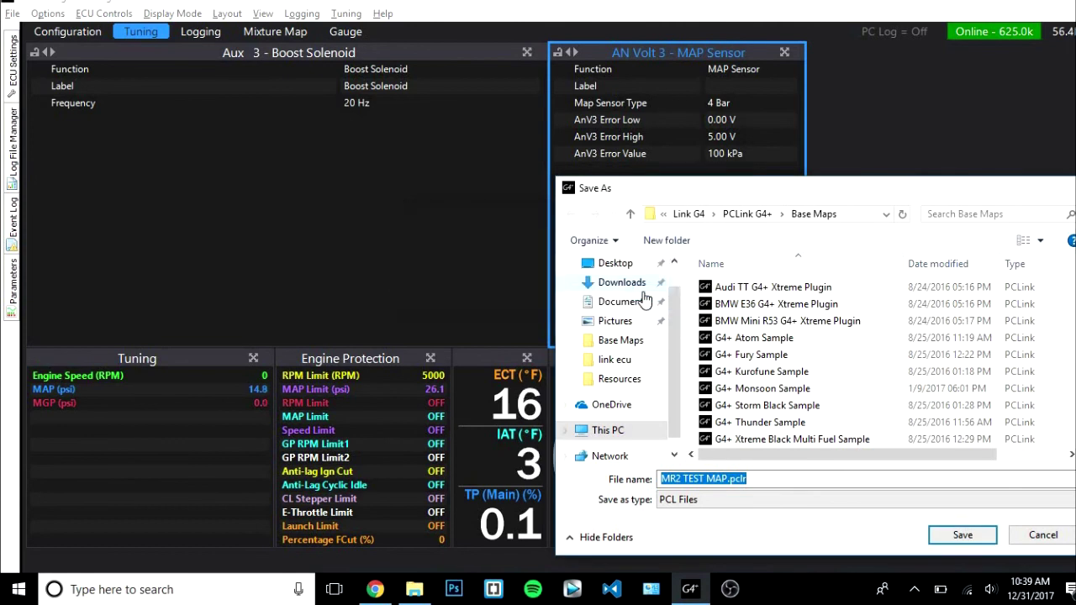
click(654, 293)
click(1071, 188)
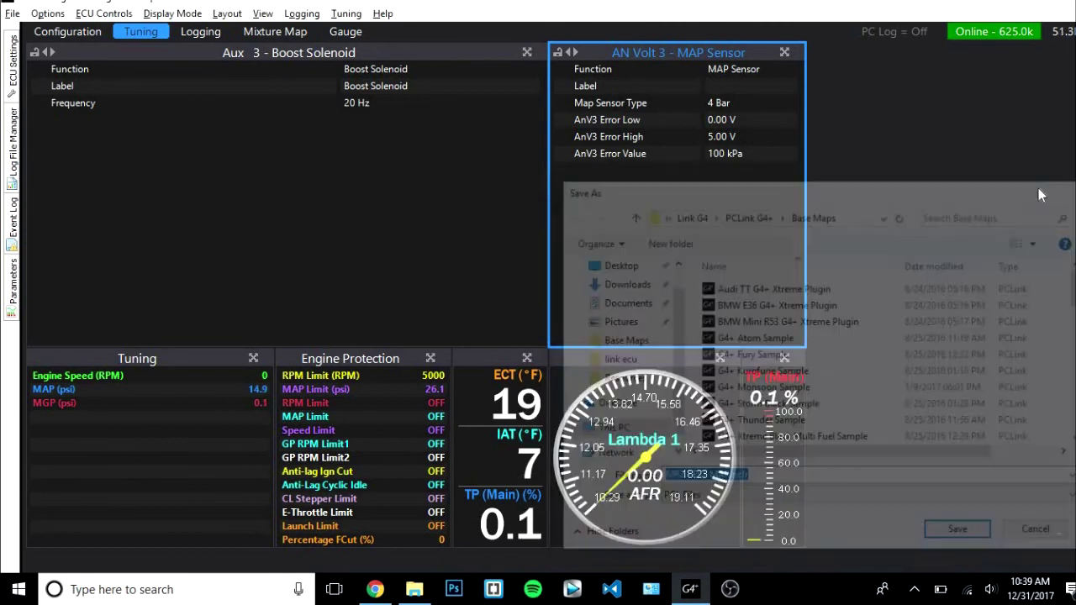
- Use Store to ECU from the ECU Controls menu to save the calibrated map permanently
click(48, 14)
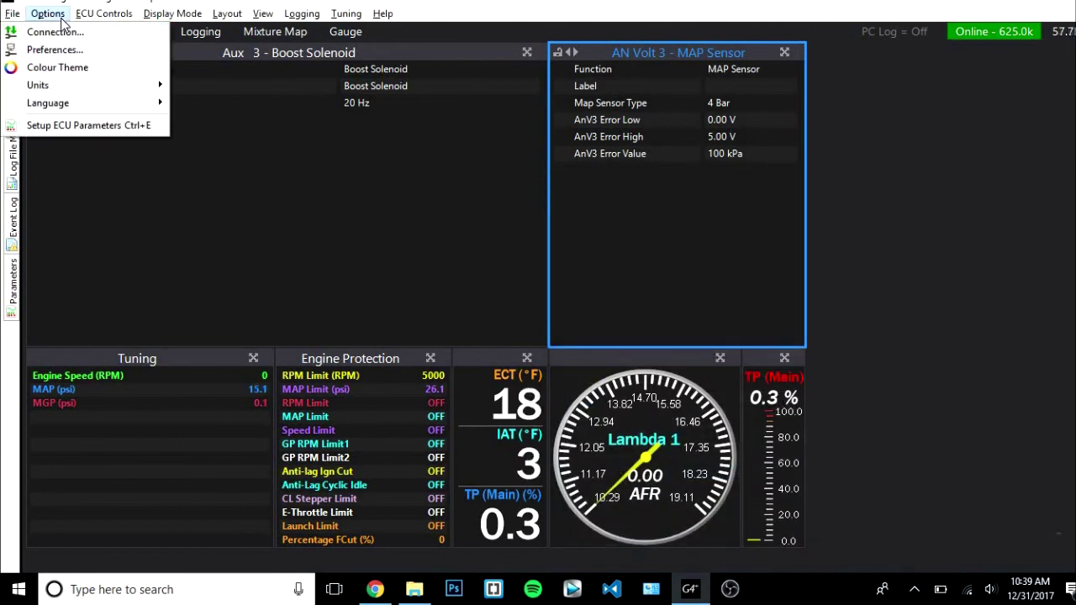
mouse_move(96, 24)
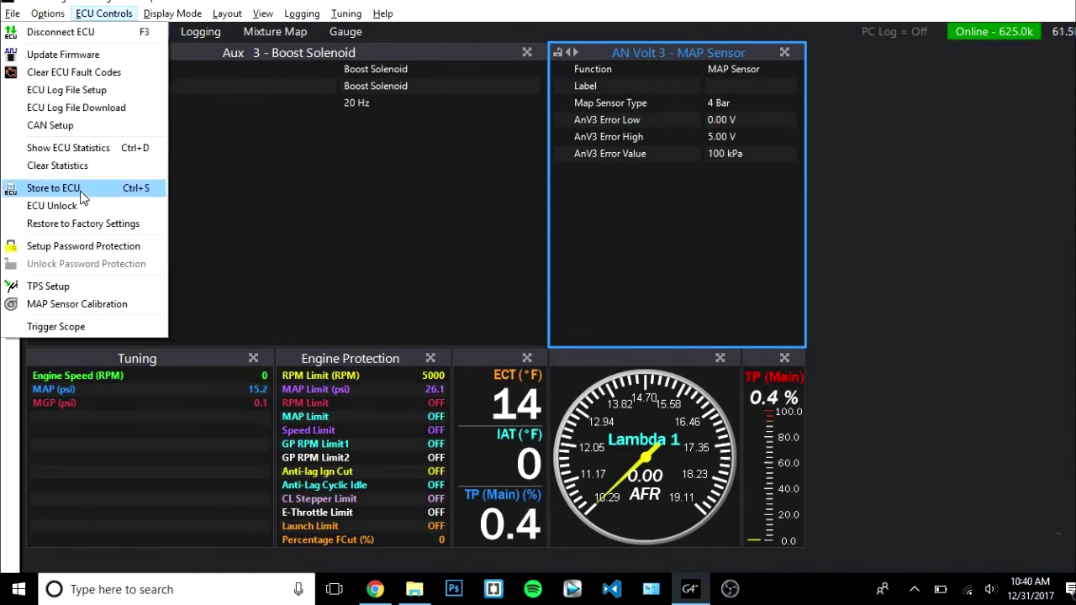
click(258, 207)
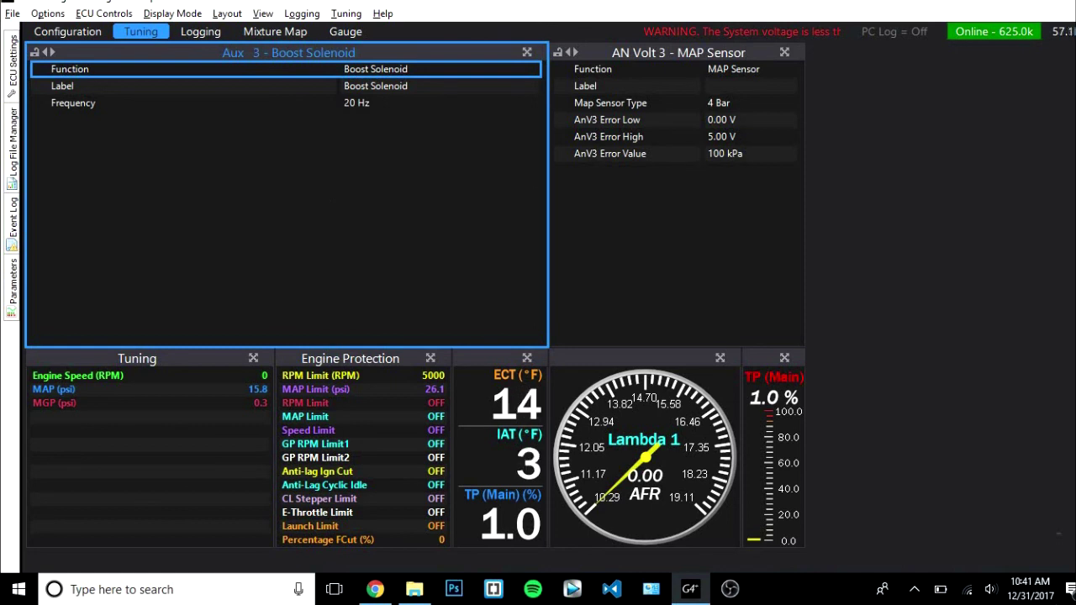
mouse_move(1010, 593)
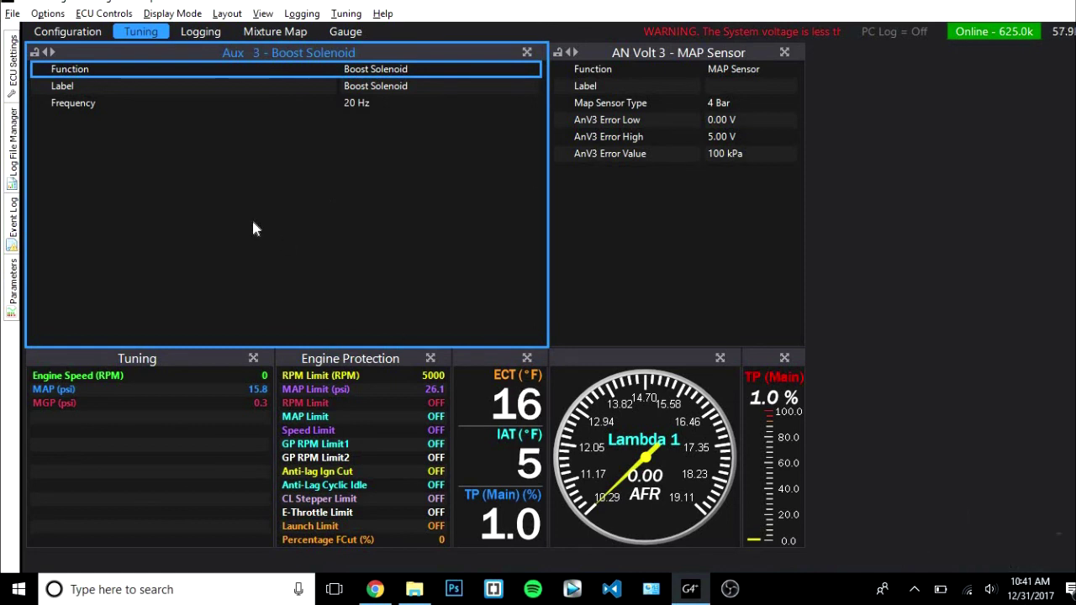